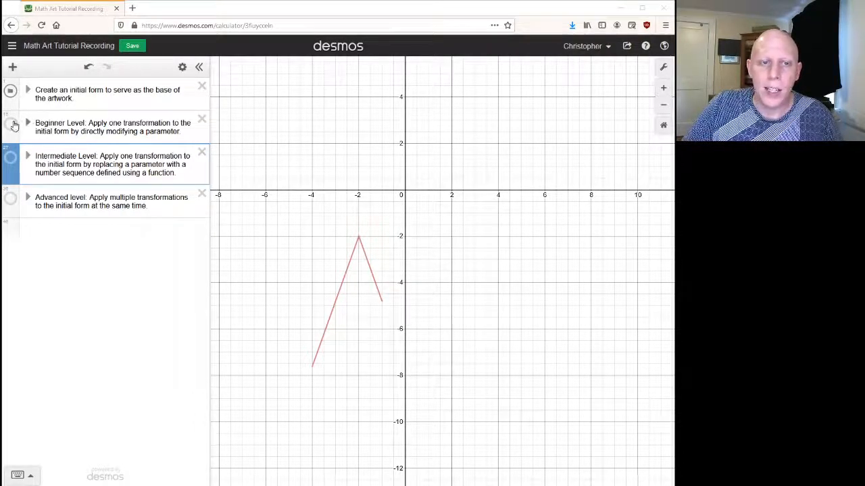
Show the Beginner Level folder's graph and expand the Intermediate Level folder to read its note on the range of "a"
left_click(11, 125)
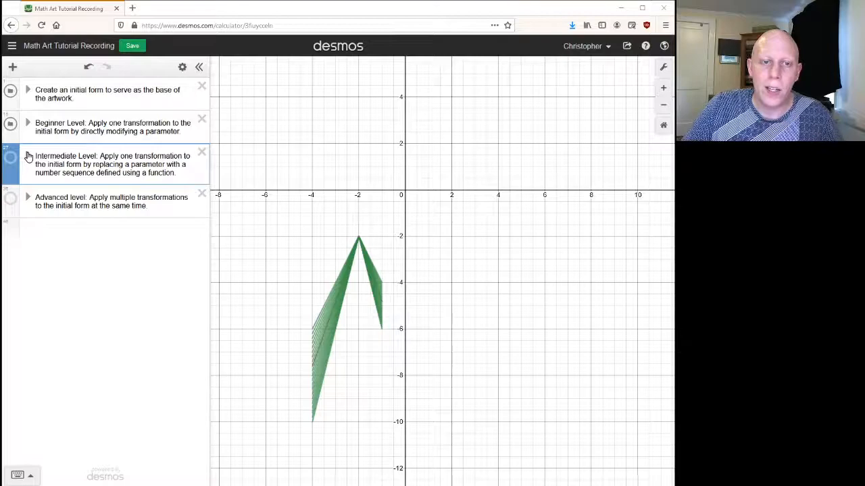
left_click(29, 159)
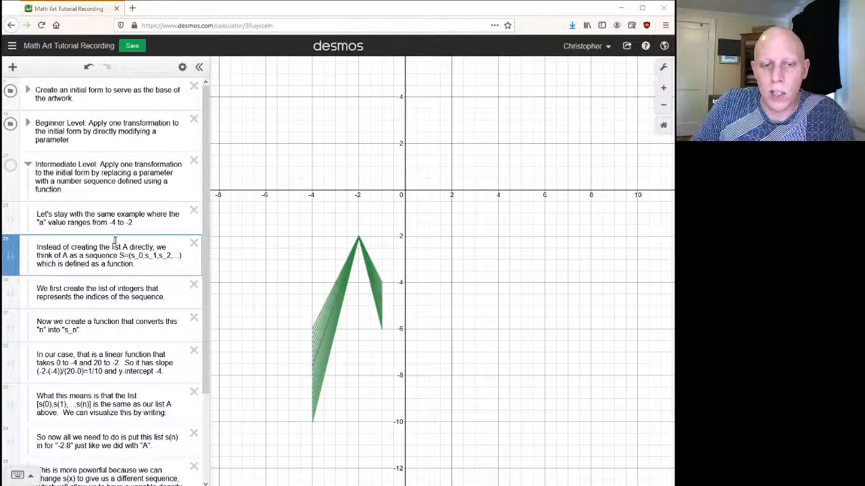
double_click(44, 221)
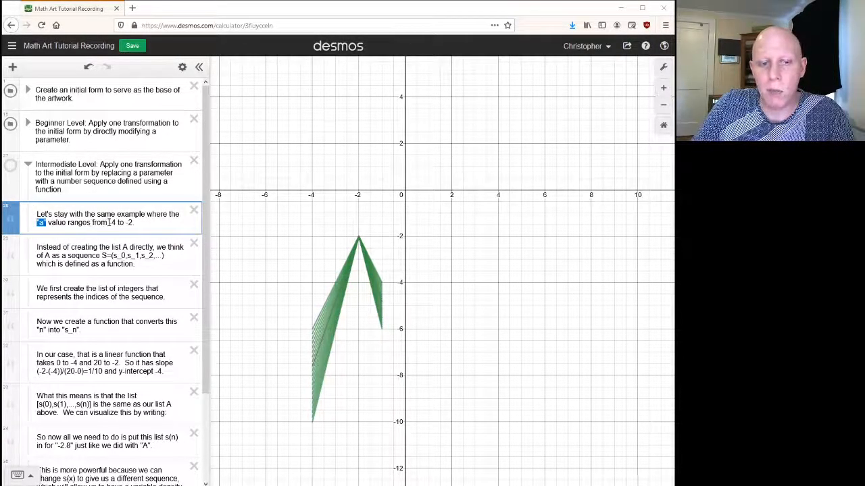
left_click_drag(108, 223, 131, 223)
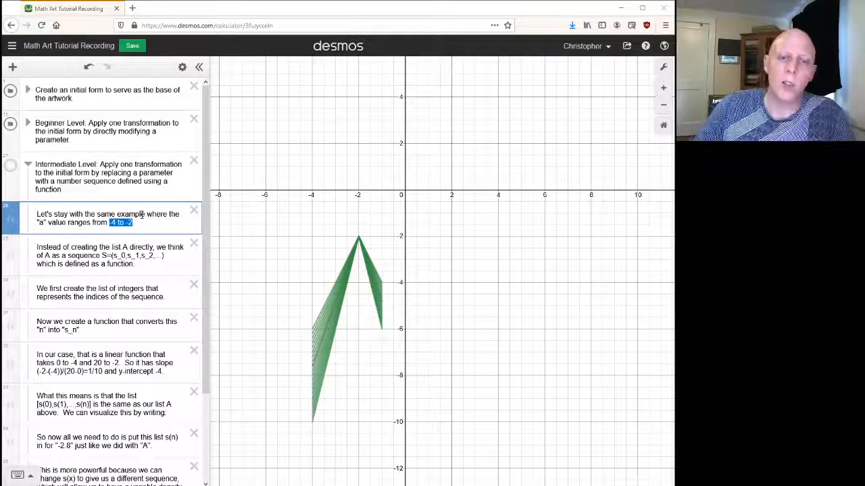
Expand the Beginner Level folder to review how list A is defined, and compare it with the Intermediate Level note on sequence S
left_click(28, 123)
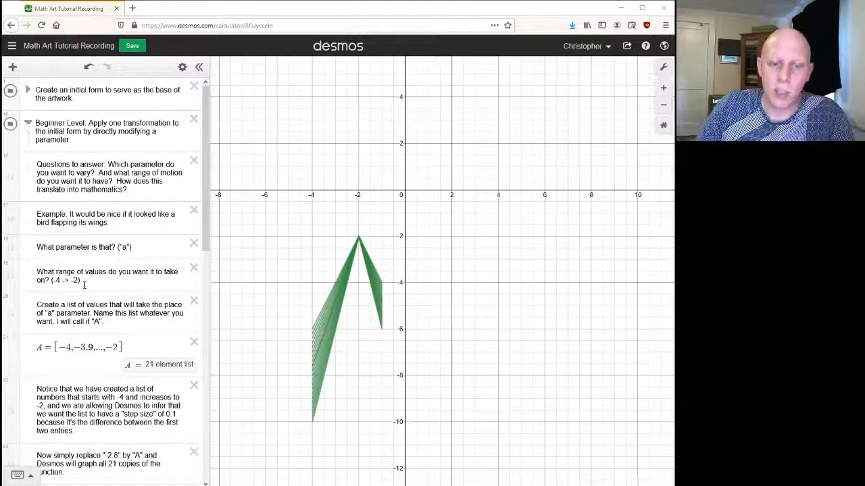
left_click_drag(125, 347, 40, 346)
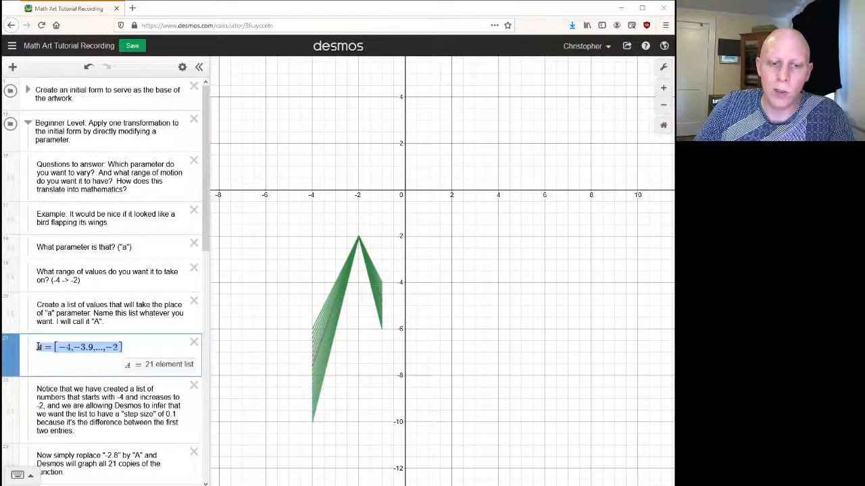
scroll(41, 338, "down", 3)
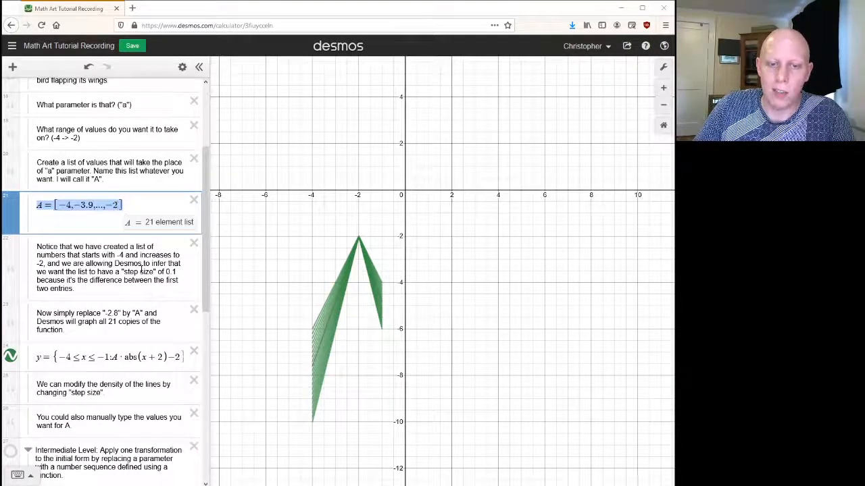
scroll(141, 269, "down", 1)
scroll(141, 269, "down", 4)
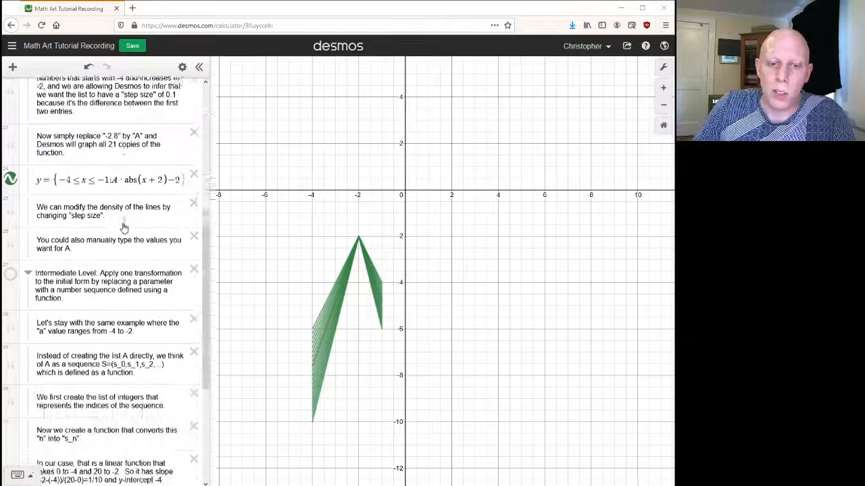
scroll(122, 223, "down", 5)
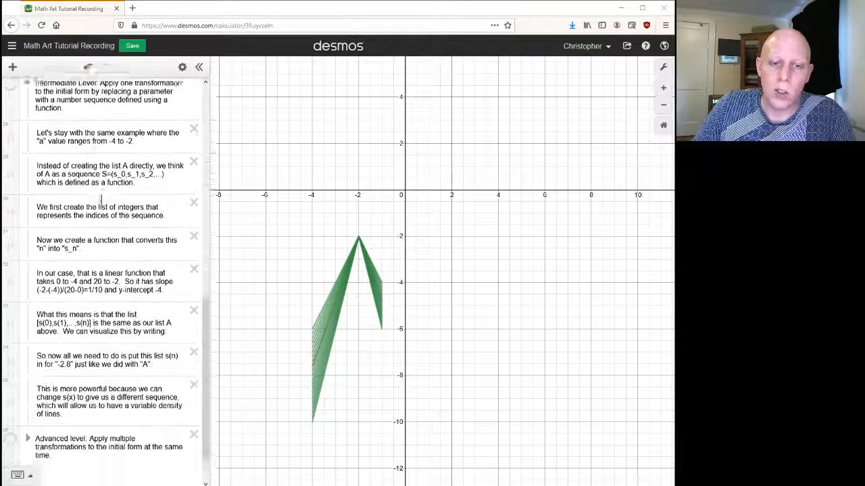
left_click_drag(115, 162, 177, 162)
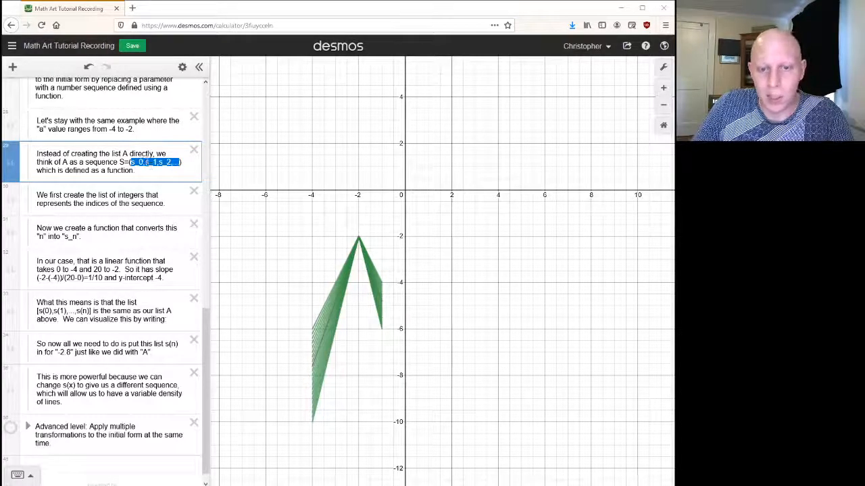
left_click(142, 170)
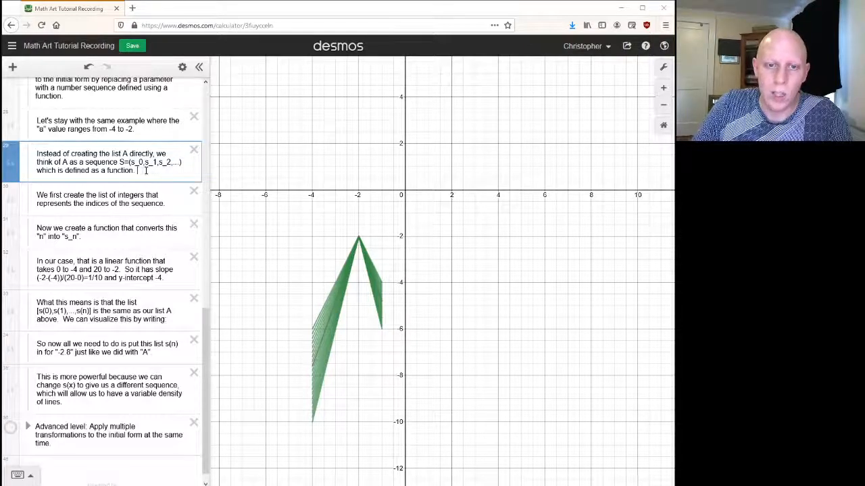
Add the index list n=[0,1,2,...20] as an expression below the note about the list of integers
left_click(175, 204)
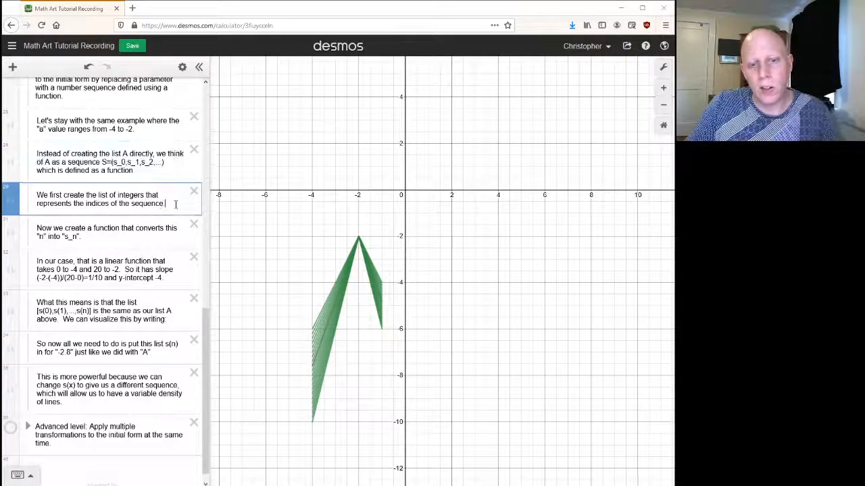
left_click(13, 68)
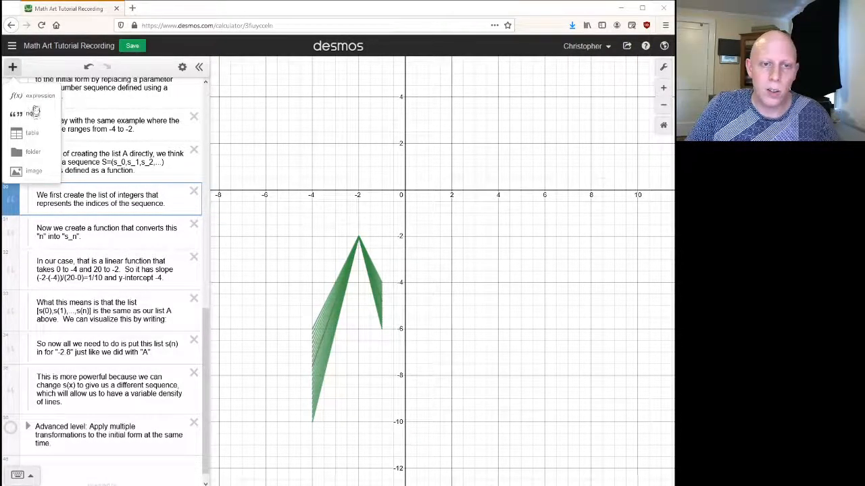
left_click(34, 114)
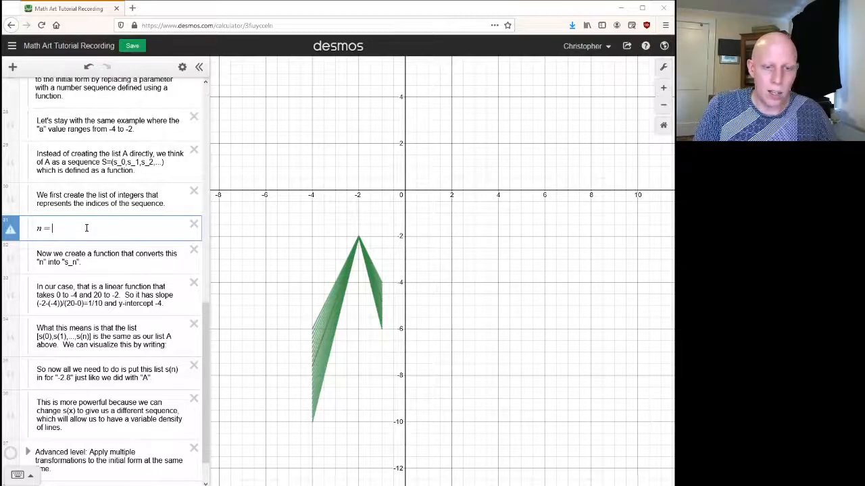
type("[0,")
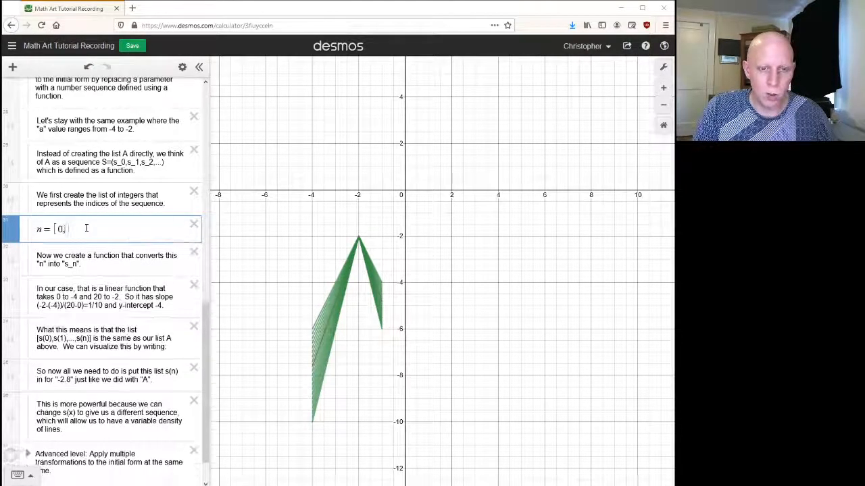
type("1,2,...,2-")
key("BackSpace")
type("0")
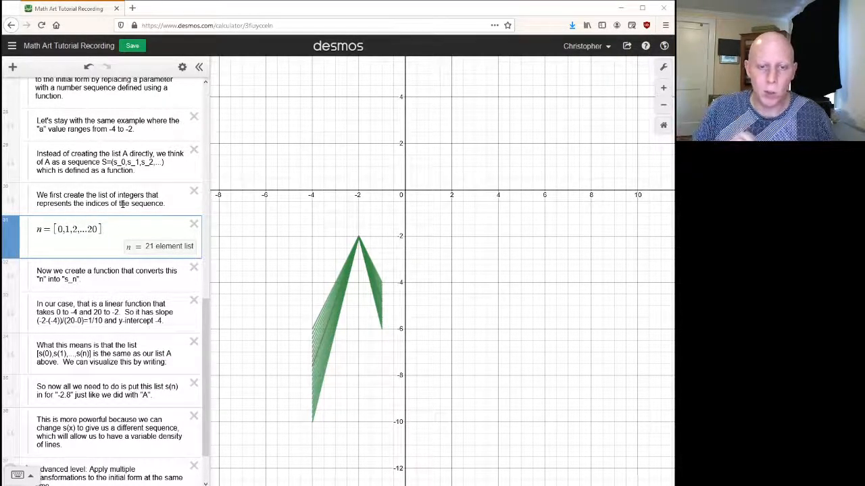
Examine the notes on converting "n" into "s_n" and the input and output pairs of the linear function
left_click(106, 284)
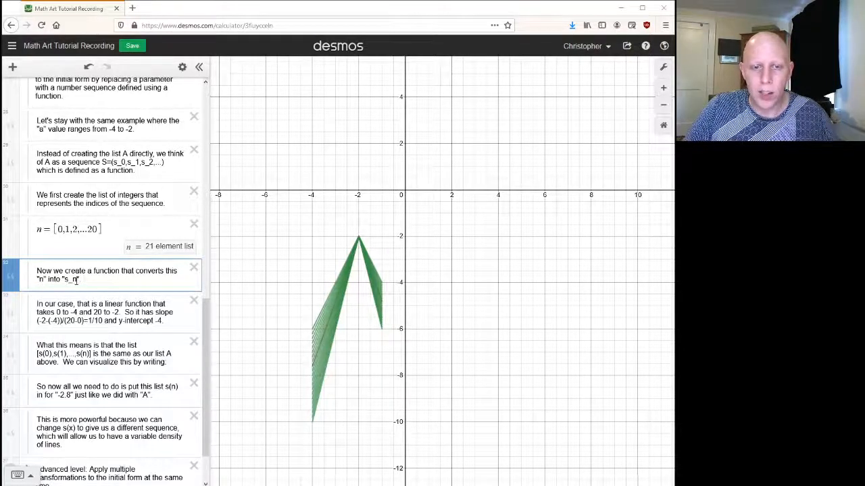
scroll(76, 280, "down", 2)
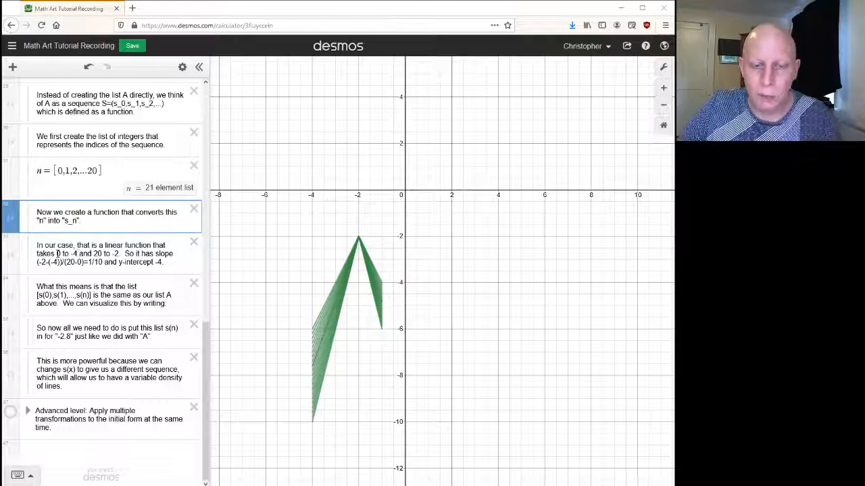
double_click(58, 253)
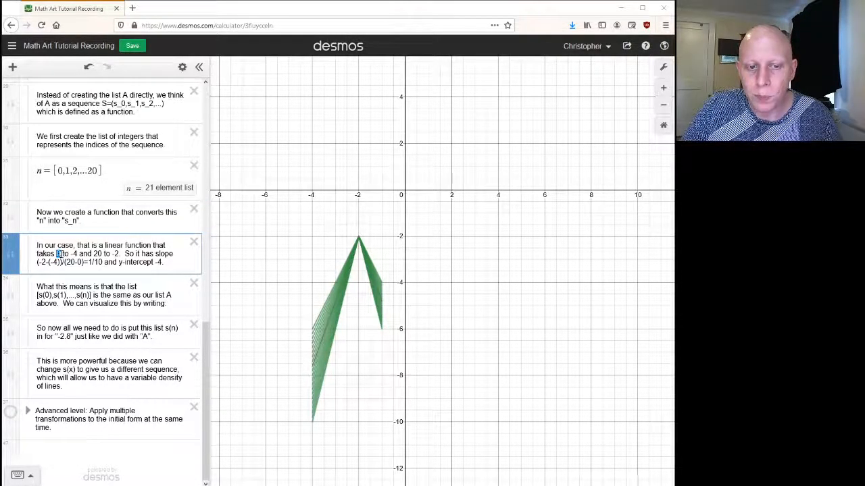
double_click(74, 253)
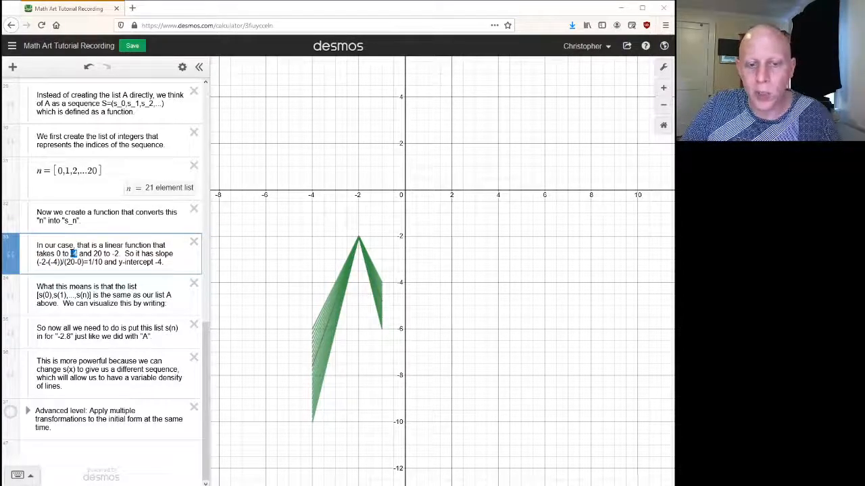
double_click(98, 254)
left_click_drag(118, 254, 113, 254)
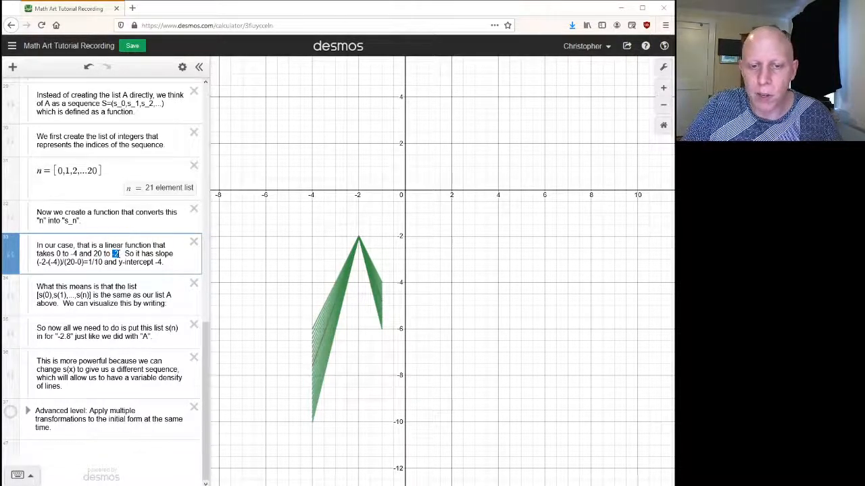
Start a new function expression "s(x)=" directly below the note describing the linear function
left_click(167, 262)
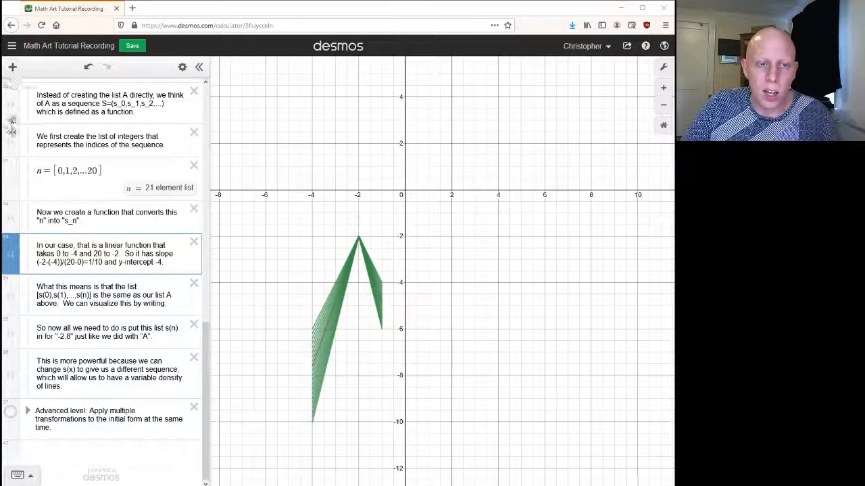
key("Return")
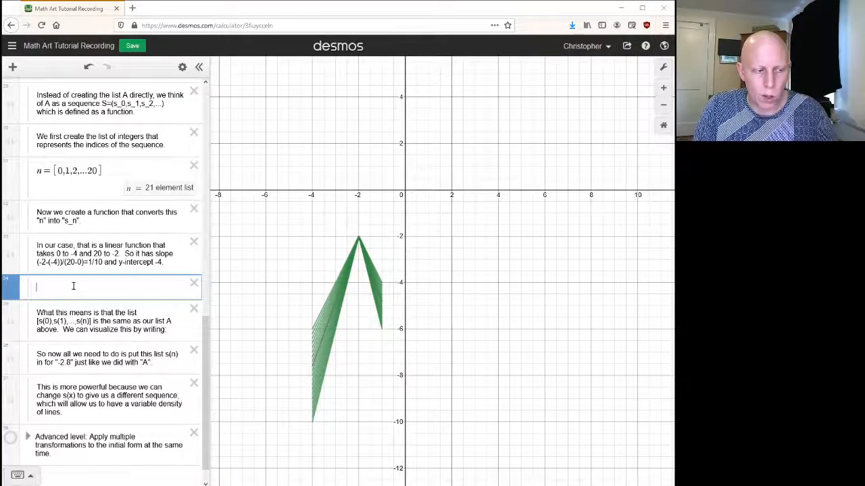
type("s(x) ")
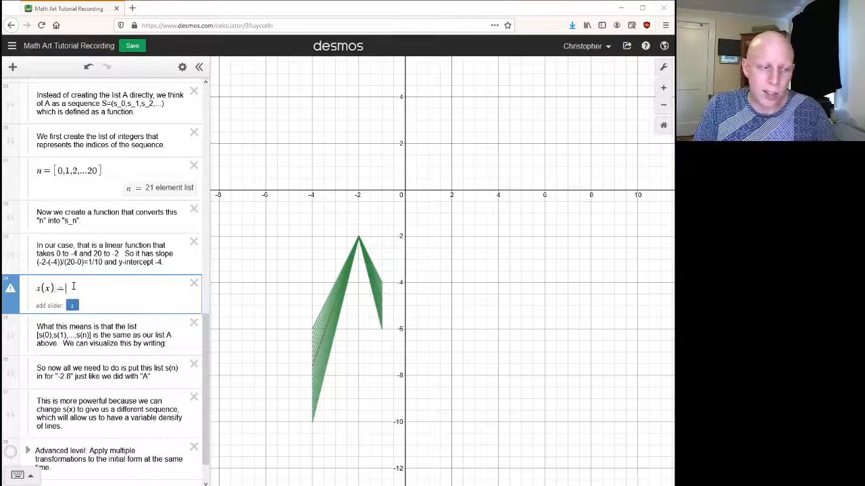
type("=")
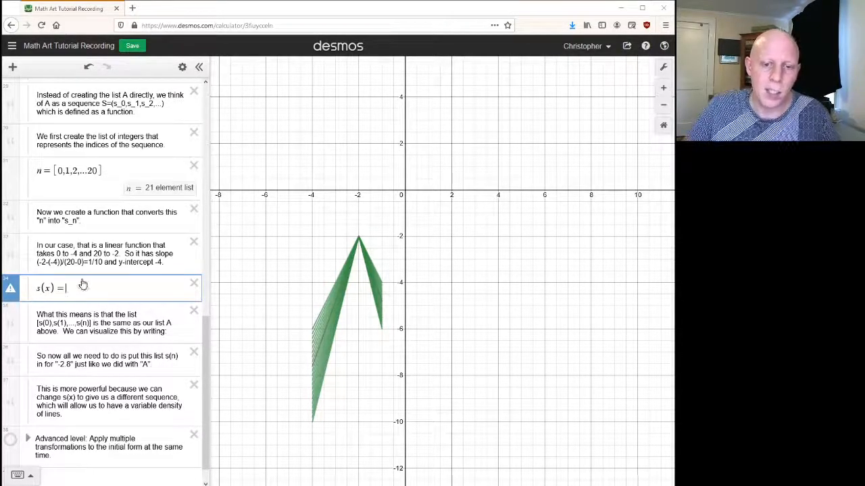
Review how the linear-function note derives the slope and y-intercept from the two value pairs
left_click(56, 253)
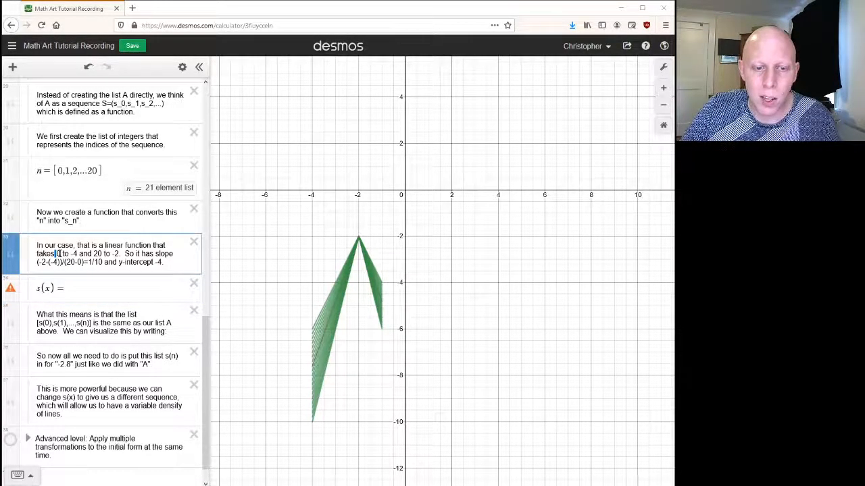
left_click_drag(62, 262, 37, 262)
double_click(99, 253)
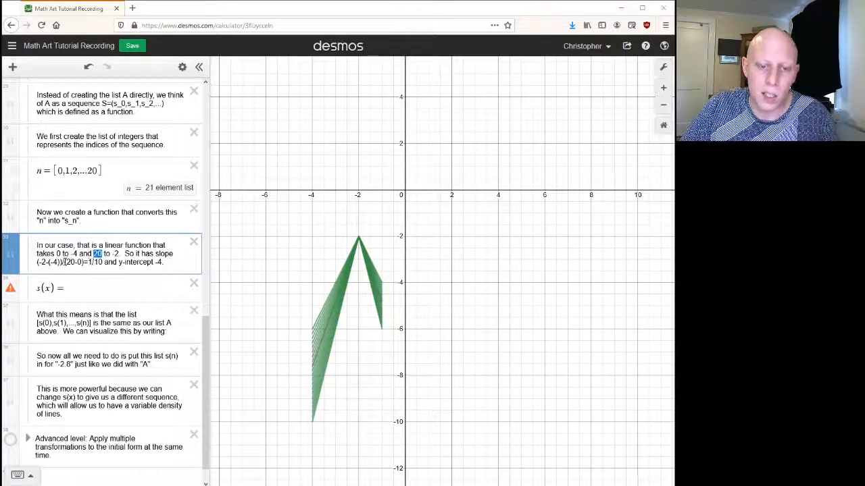
left_click(79, 262)
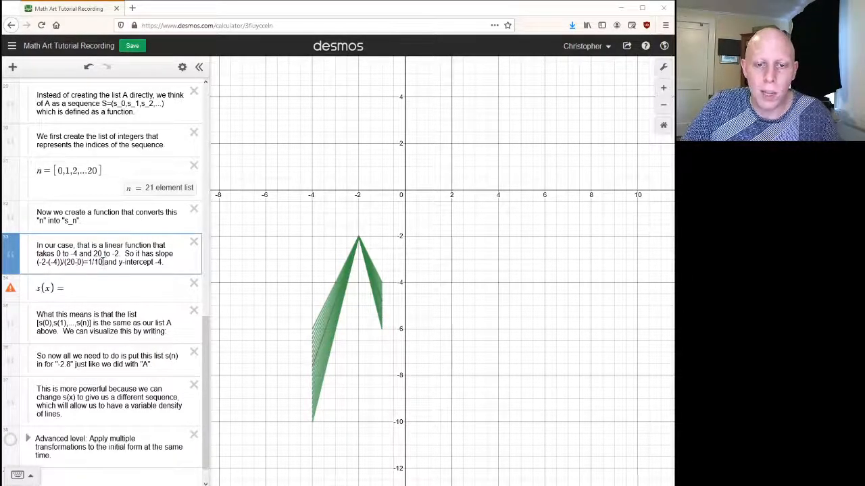
left_click_drag(93, 263, 88, 262)
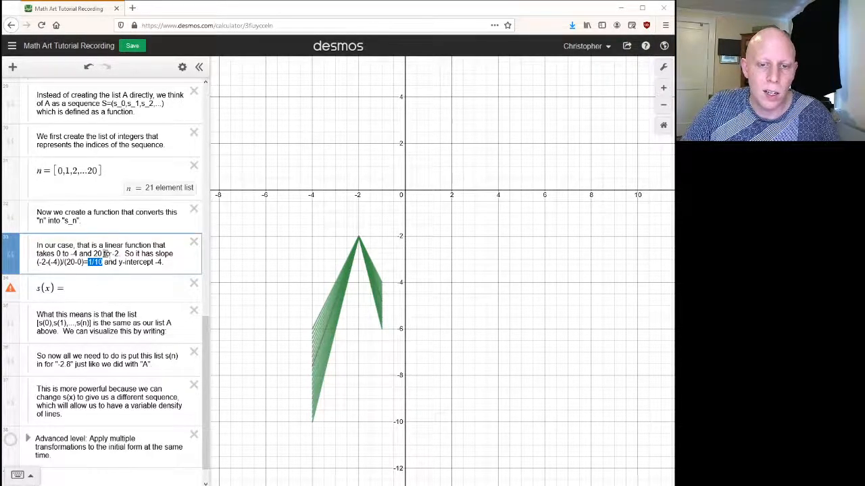
left_click_drag(56, 254, 79, 253)
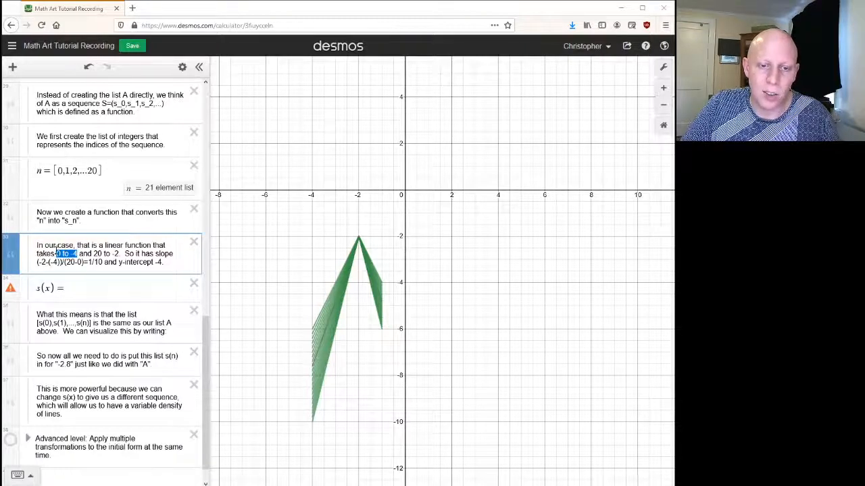
left_click(162, 263)
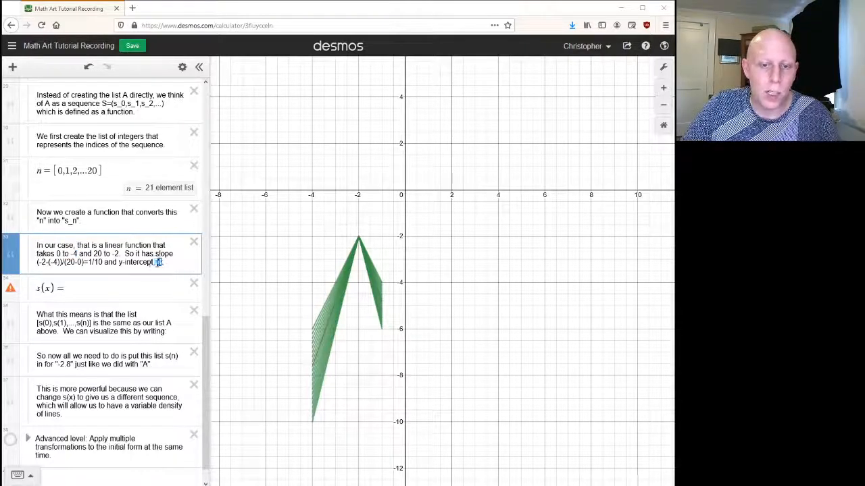
left_click_drag(159, 263, 116, 264)
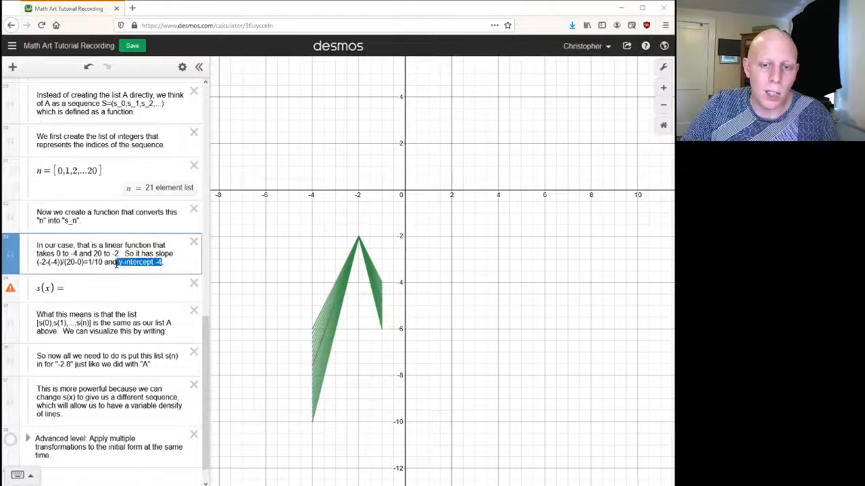
Complete the function definition as s(x)=-4+x/10
left_click(88, 292)
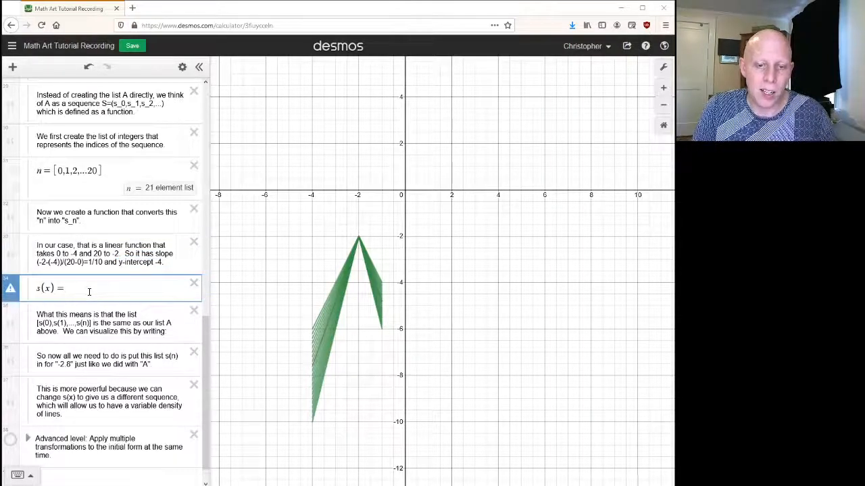
type("-4")
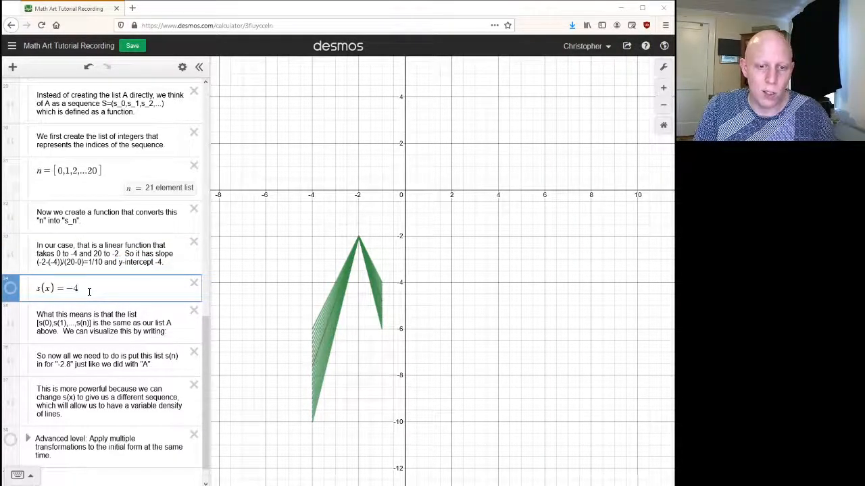
type("+x/1")
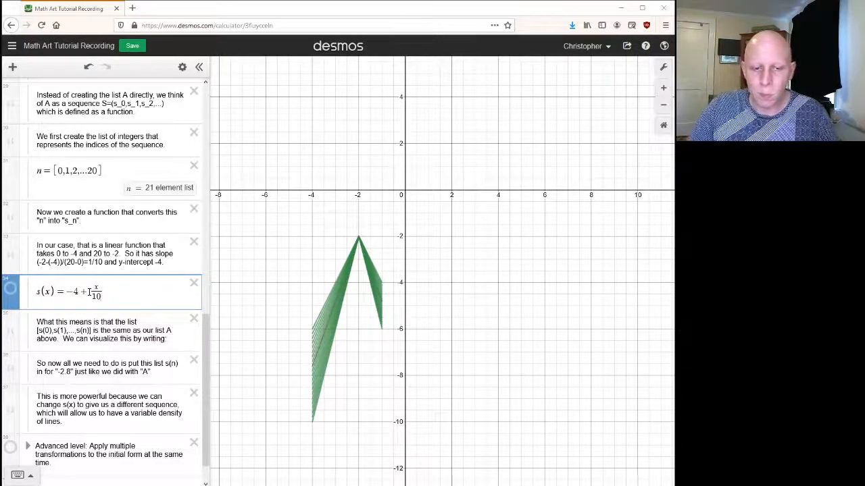
Add the point-list expression (n,s(n)) directly below the note about visualizing the list
scroll(138, 271, "down", 1)
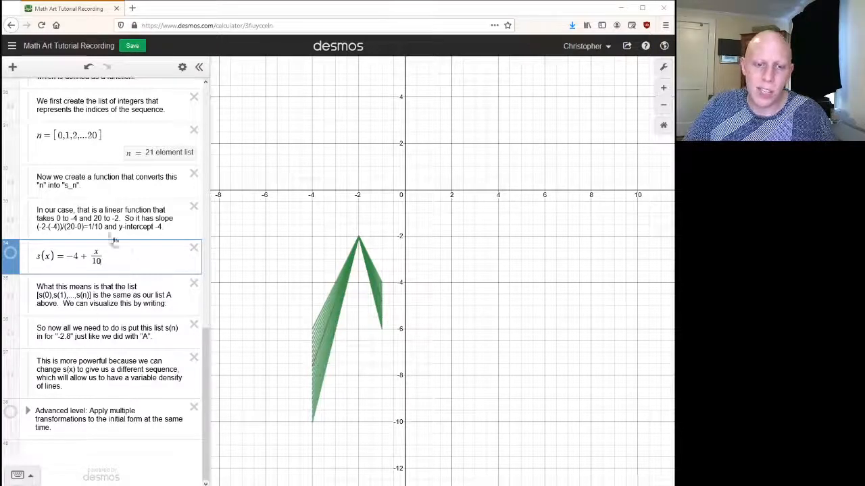
left_click(185, 305)
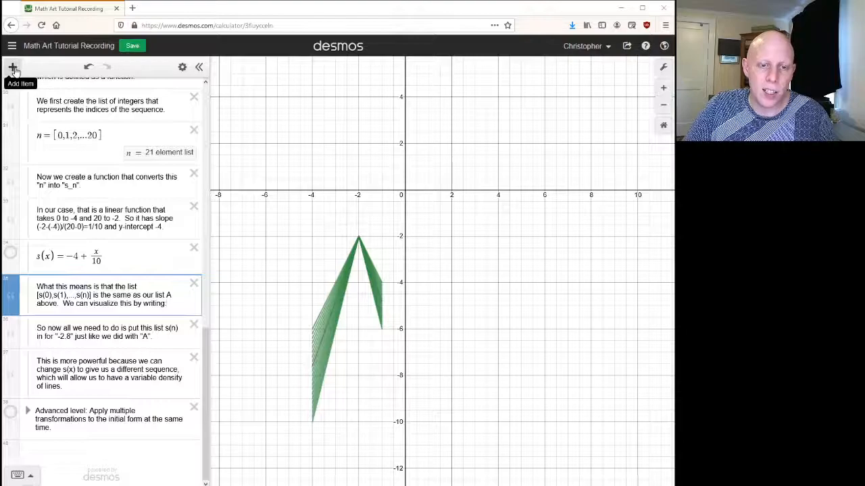
key("Return")
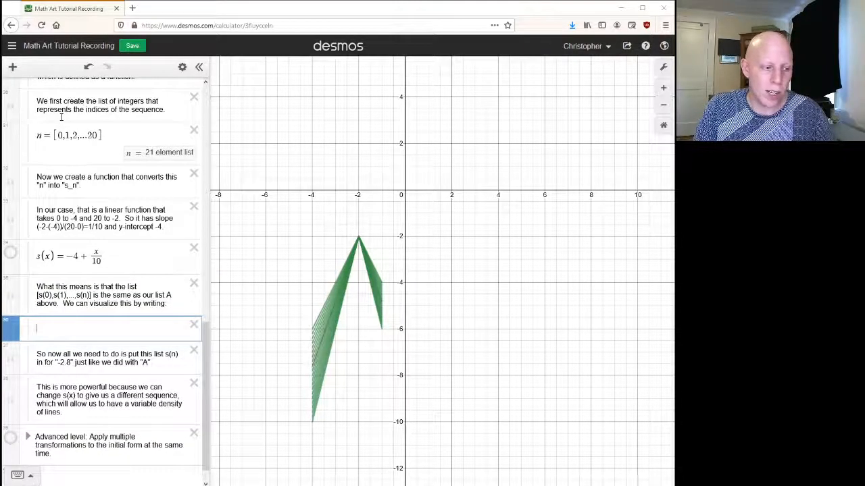
type("(")
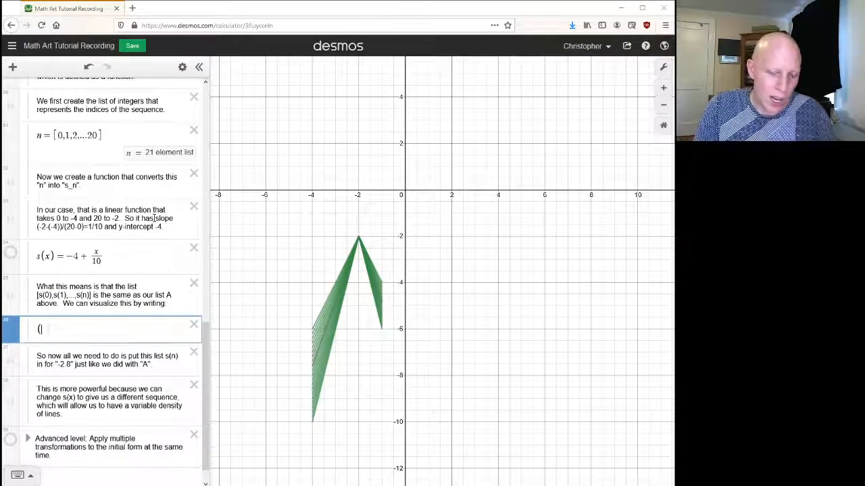
type("n,s(n))(")
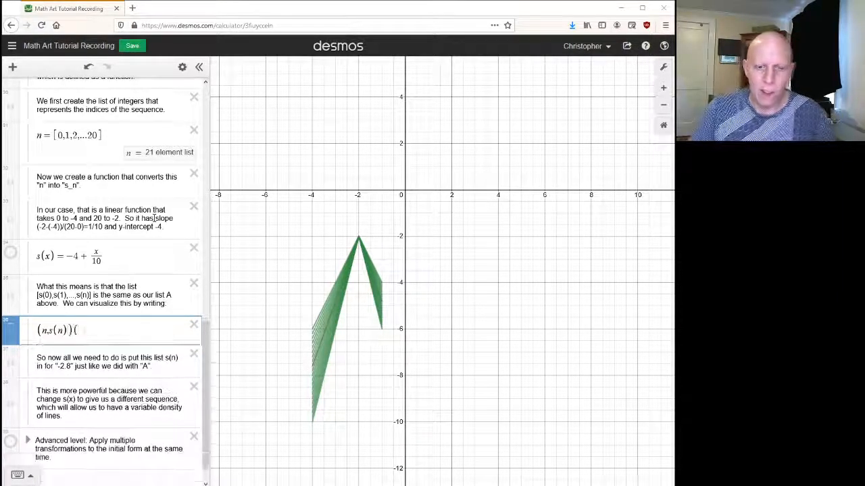
key("BackSpace")
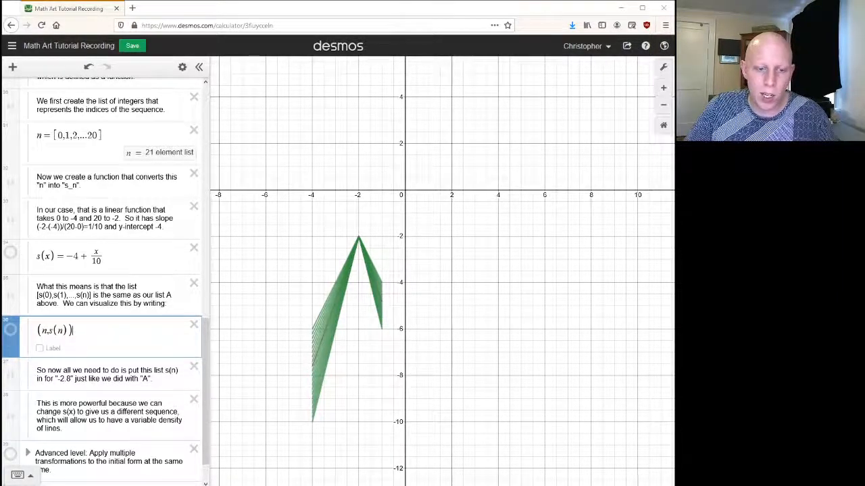
Show the graph of s(x) and the (n,s(n)) points, and label the points with their coordinates
left_click(11, 329)
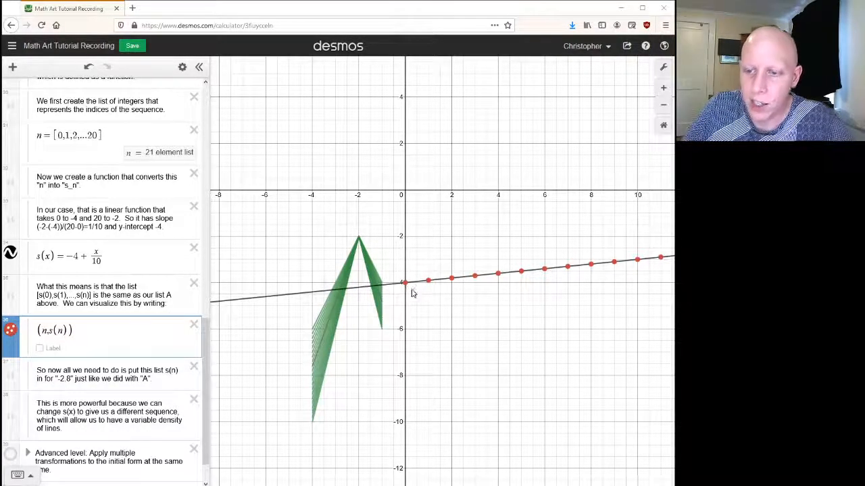
scroll(418, 295, "up", 5)
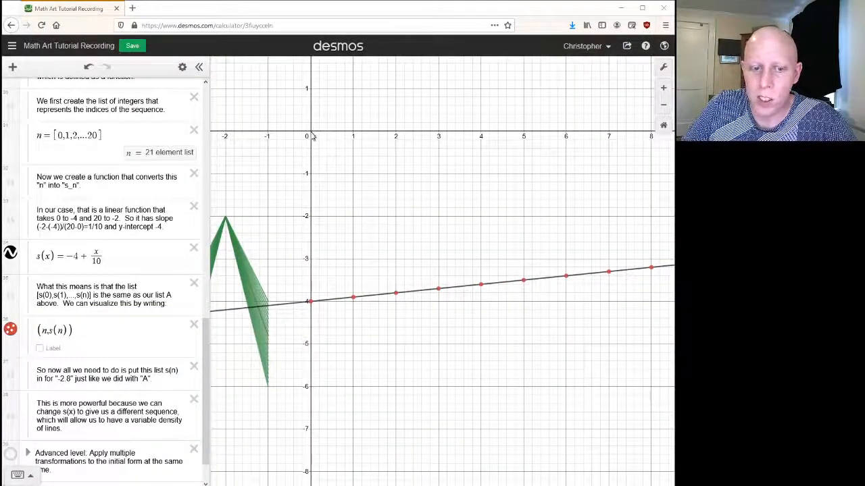
left_click(40, 348)
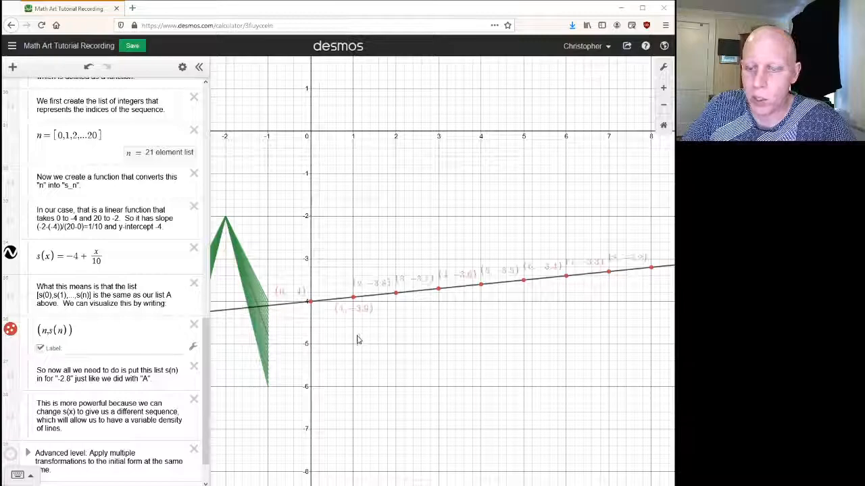
Examine the labeled points along the line from n = 0 through n = 20
scroll(316, 320, "down", 2)
scroll(315, 321, "up", 3)
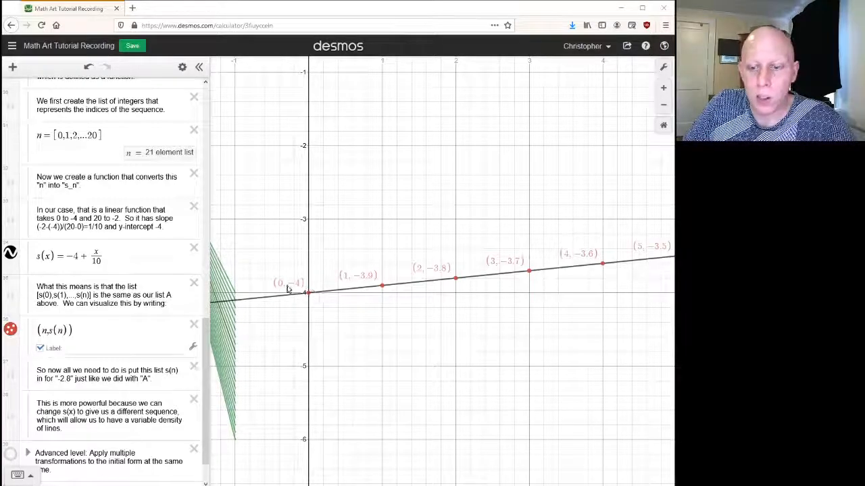
mouse_move(369, 290)
left_mouse_down()
mouse_move(335, 298)
mouse_move(394, 299)
mouse_move(355, 320)
mouse_move(315, 315)
left_mouse_up()
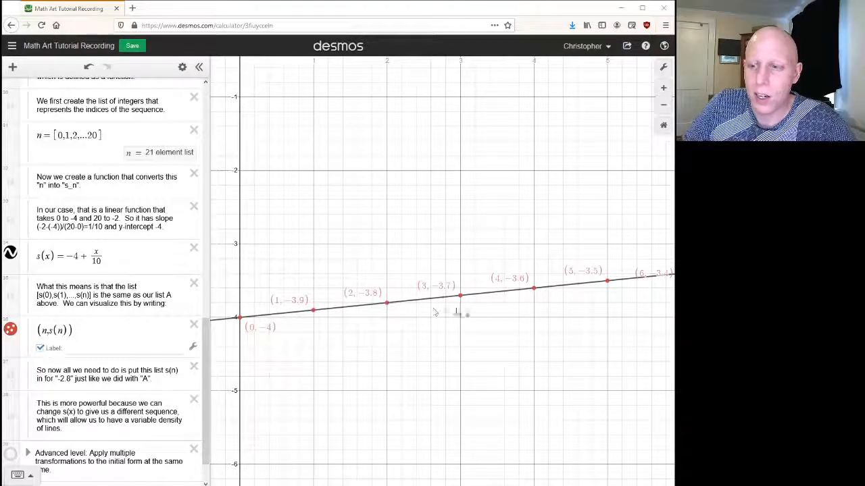
left_click_drag(555, 301, 381, 318)
left_click_drag(564, 305, 378, 312)
left_click_drag(595, 302, 392, 313)
left_click_drag(535, 303, 410, 313)
left_click_drag(567, 293, 522, 305)
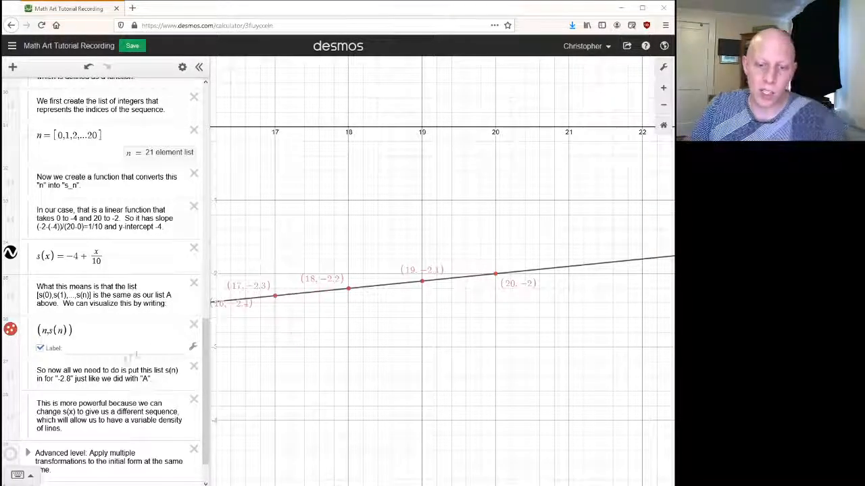
Copy the piecewise absolute-value equation that uses list A into a new expression below the note about putting in s(n)
scroll(102, 312, "down", 1)
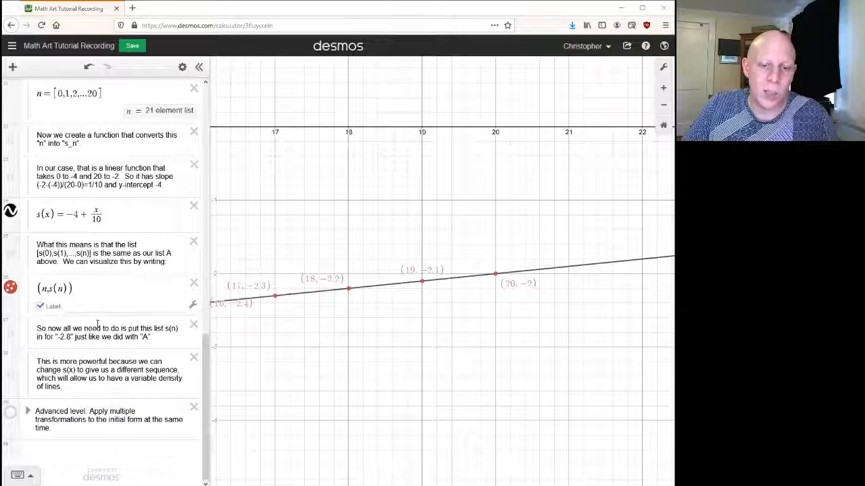
left_click(154, 335)
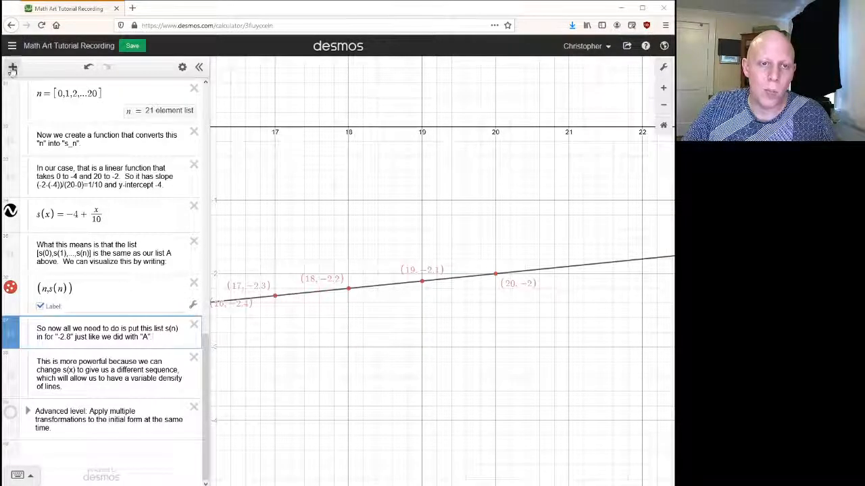
scroll(37, 271, "up", 10)
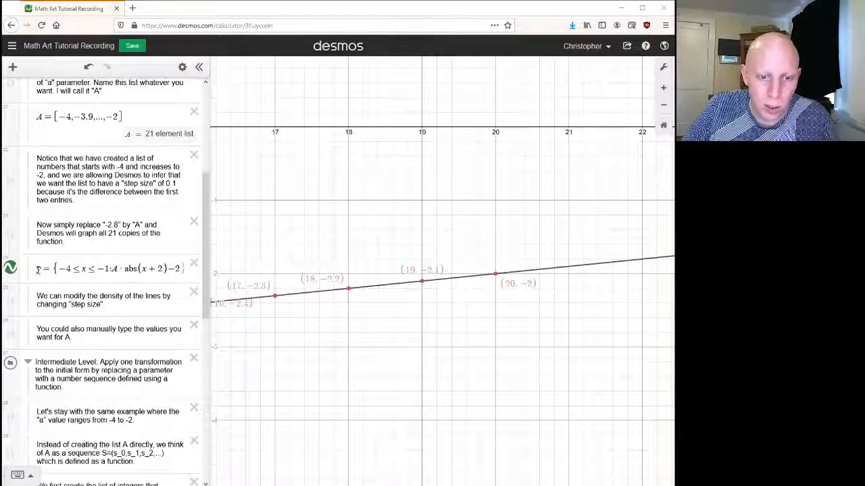
left_click_drag(37, 270, 194, 272)
key("ctrl+c")
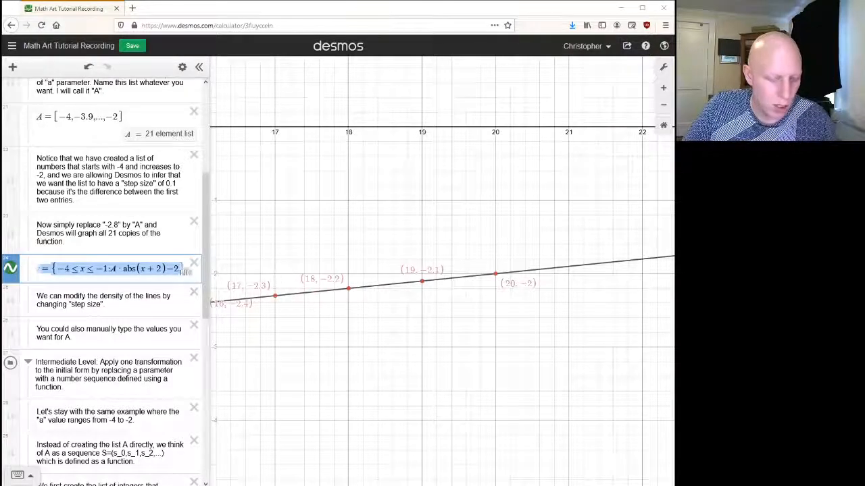
scroll(104, 308, "down", 9)
left_click(145, 337)
key("Return")
key("ctrl+v")
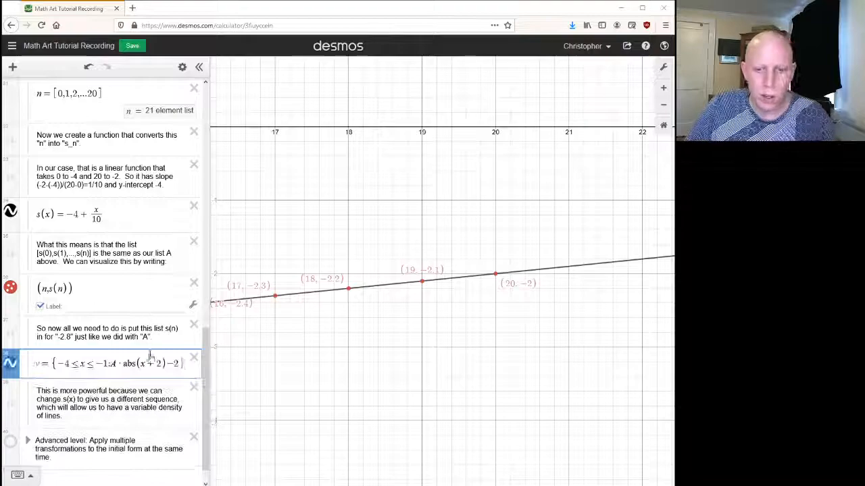
Replace the multiplier A with s(n) in the copied piecewise equation
double_click(113, 363)
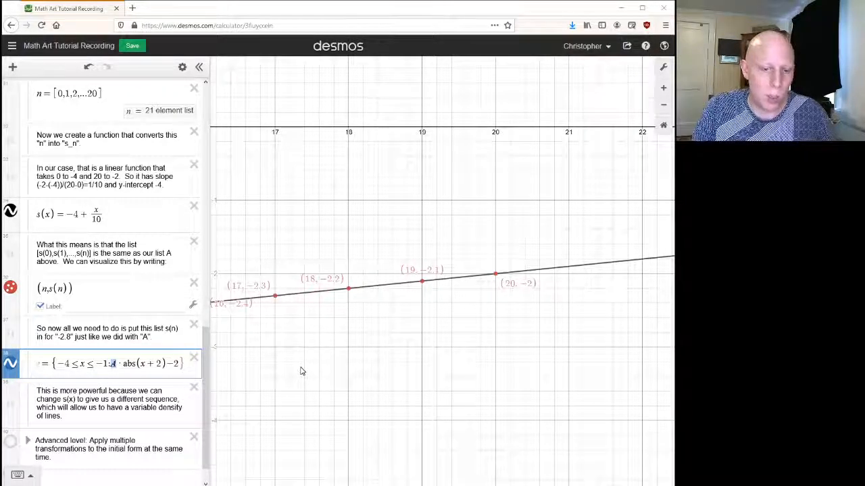
type("s(n)")
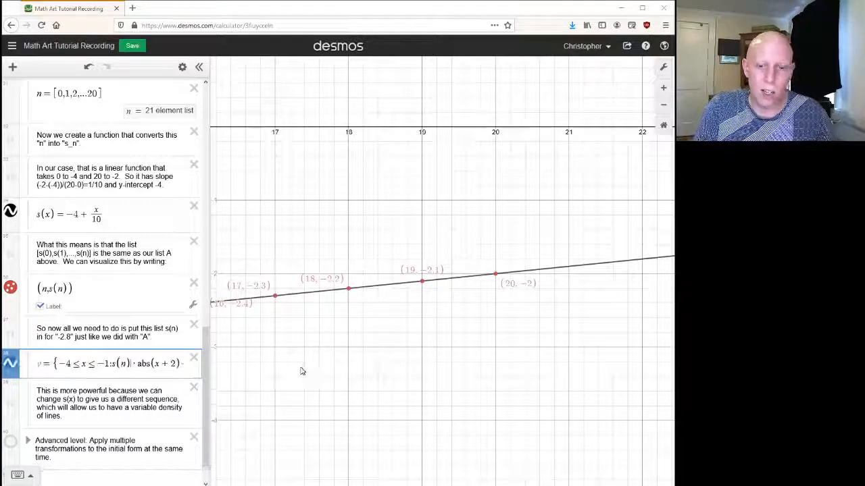
scroll(22, 189, "up", 5)
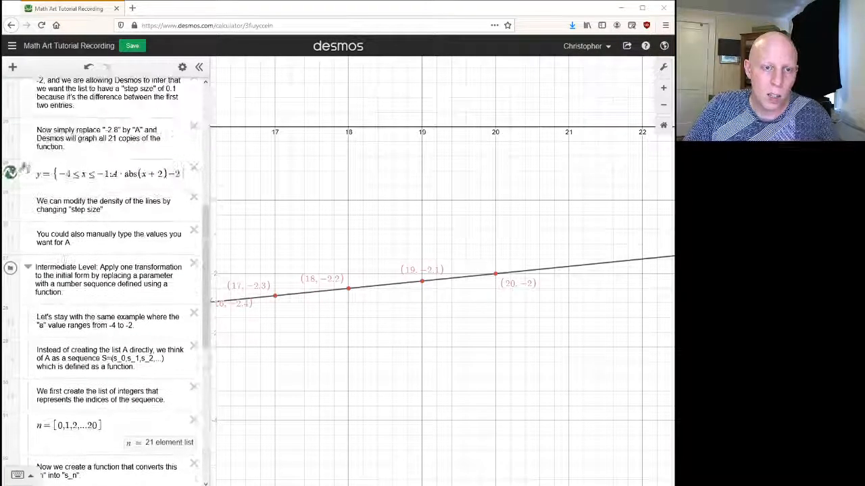
scroll(47, 260, "down", 6)
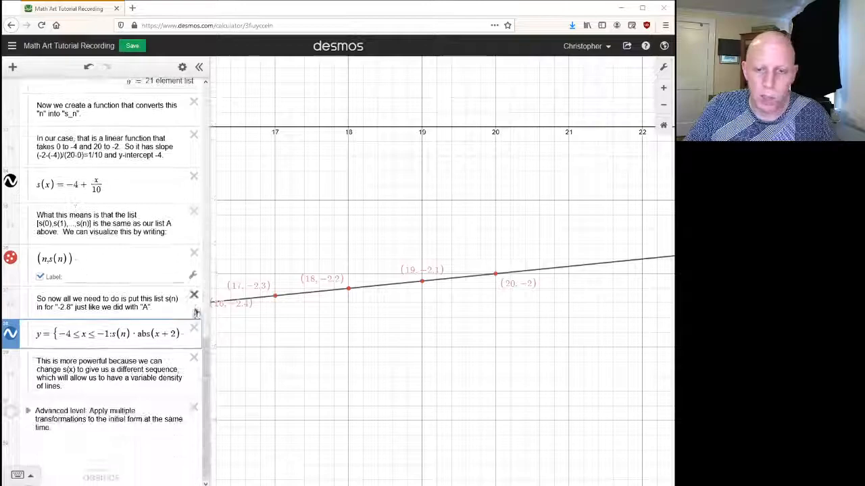
Return the graph view to the area near the origin and examine the family of lines produced by s(n)
left_click_drag(226, 307, 422, 295)
left_click(471, 296)
left_click_drag(394, 246, 618, 230)
left_click_drag(217, 259, 530, 247)
scroll(381, 276, "up", 2)
scroll(380, 277, "down", 3)
scroll(368, 280, "down", 5)
left_click_drag(264, 275, 498, 267)
left_click_drag(335, 269, 401, 286)
left_click_drag(328, 256, 316, 203)
Hide the graph of s(x) and the (n,s(n)) points, and turn off the point labels
left_click(10, 181)
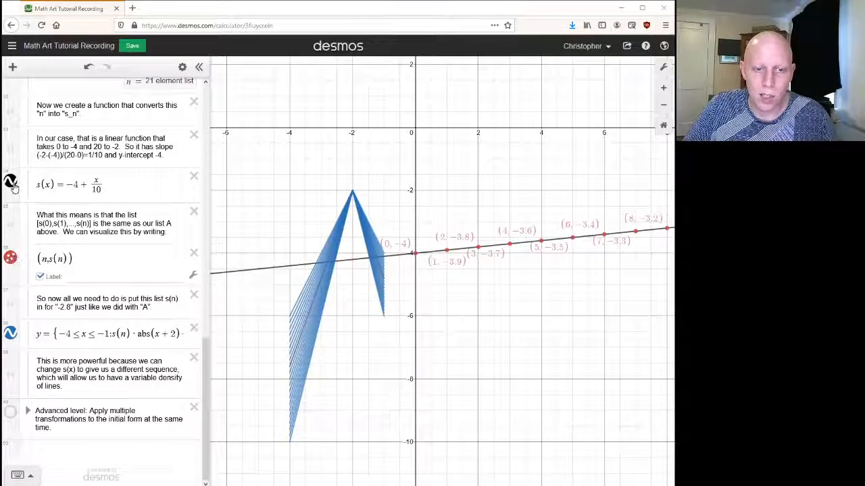
left_click(11, 260)
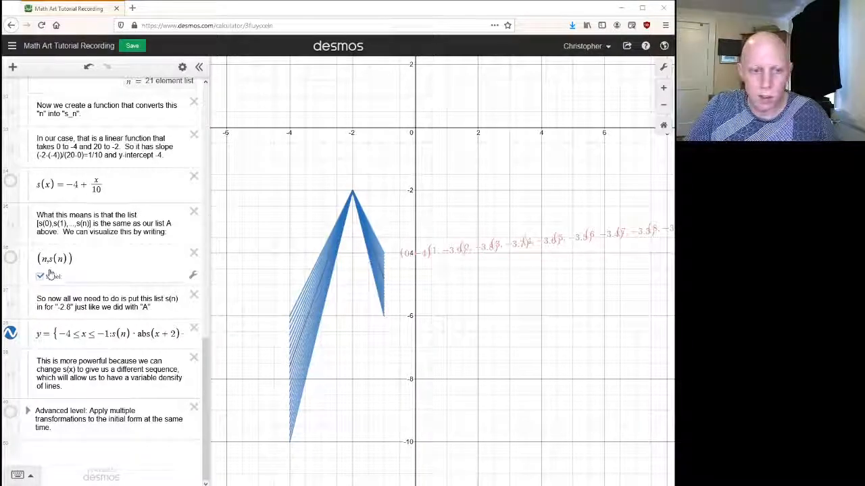
left_click(44, 275)
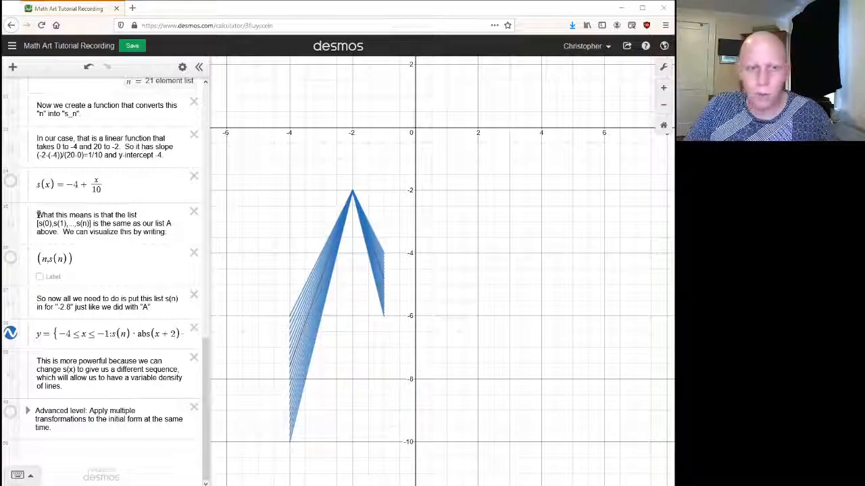
Highlight the s(n) multiplier in the piecewise equation to review its role in the family of lines
left_click_drag(133, 334, 113, 333)
left_click(133, 333)
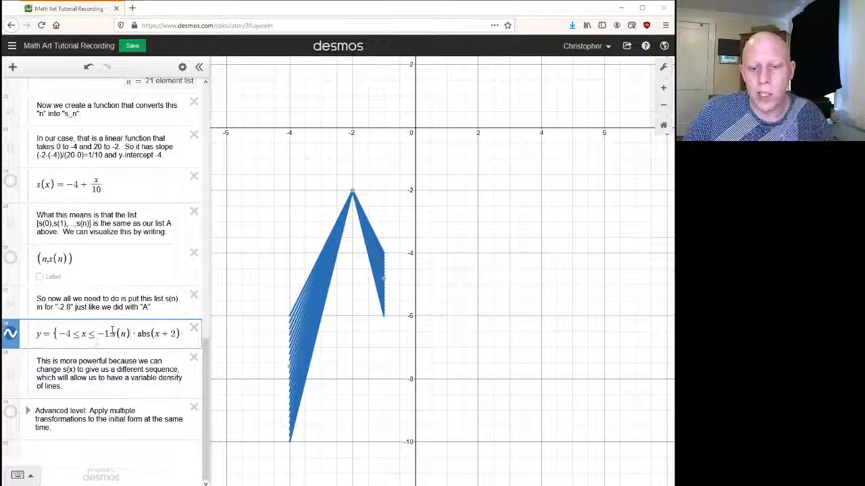
left_click_drag(112, 331, 133, 334)
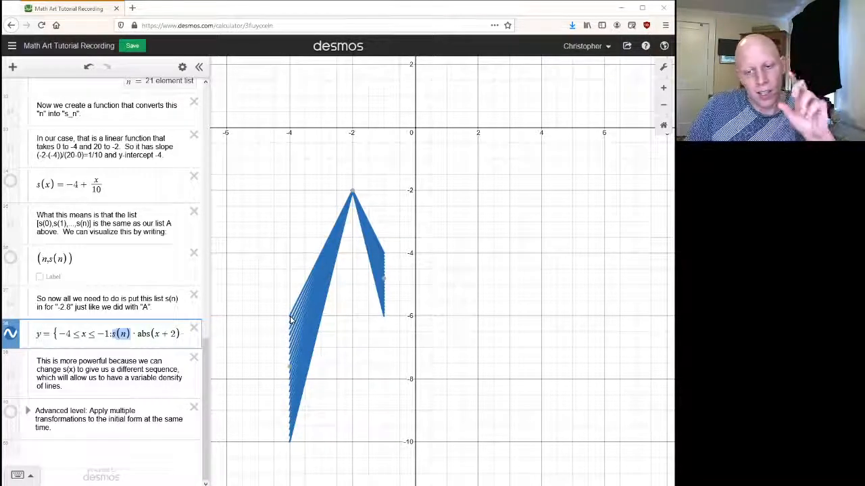
Add the function t(x)=-1.5cos(πx/20)-3 below the note about variable line density
left_click(66, 395)
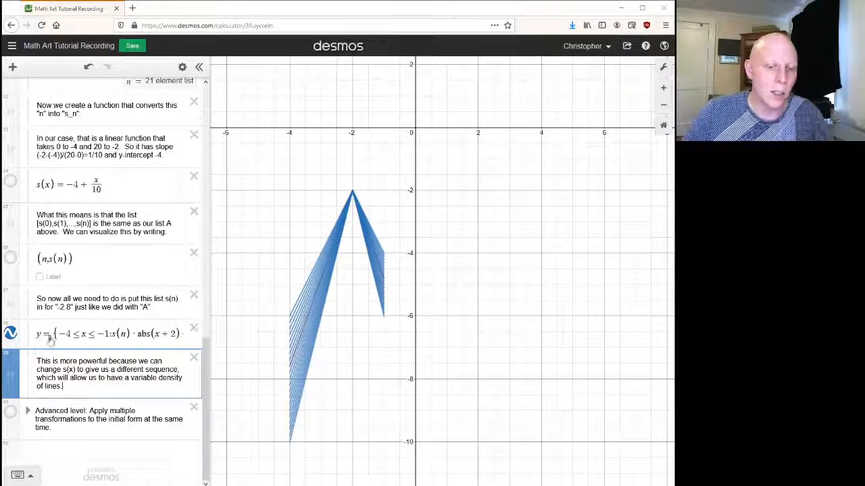
left_click(12, 66)
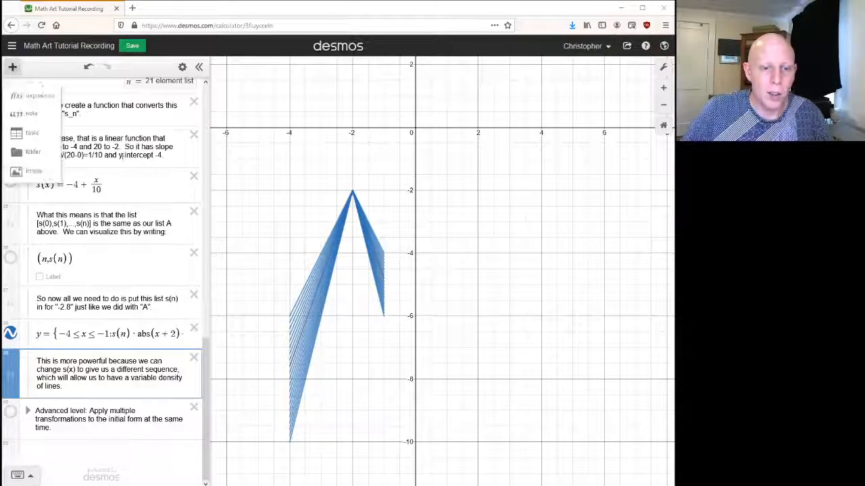
left_click(31, 113)
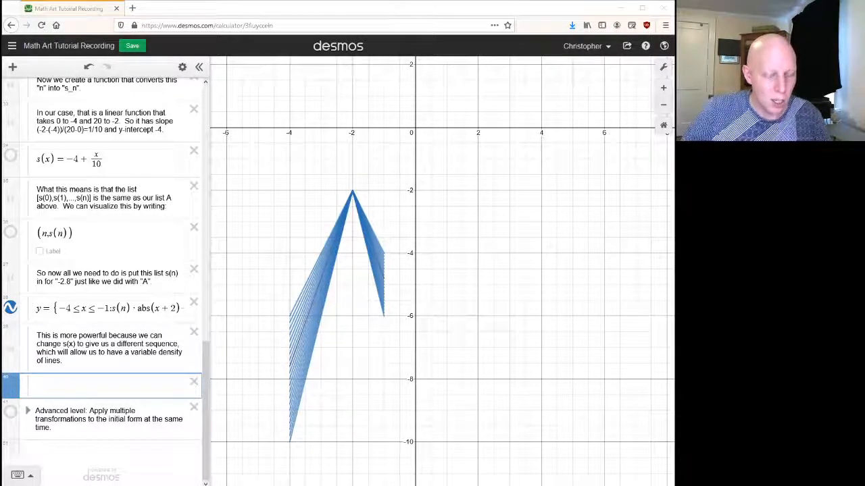
type("t(x)=-1.5cos(πx/20)-3")
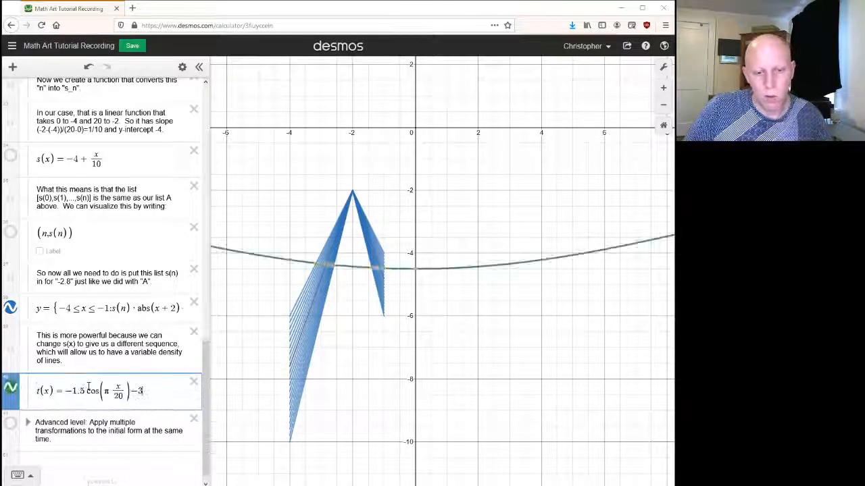
Show the graph of s(x) again and compare it with the cosine curve t(x)
left_click_drag(602, 295, 541, 291)
left_click(10, 155)
left_click_drag(608, 344, 460, 331)
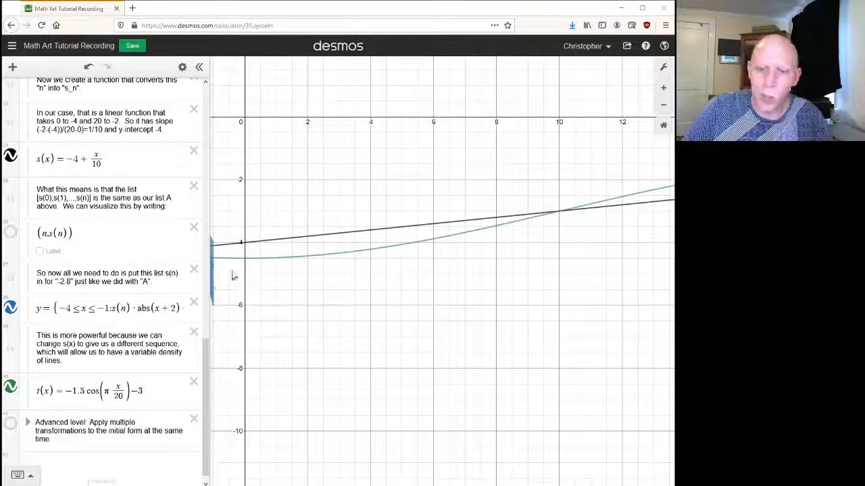
left_click_drag(228, 340, 439, 336)
left_click(148, 390)
left_click_drag(149, 390, 66, 391)
left_click(154, 390)
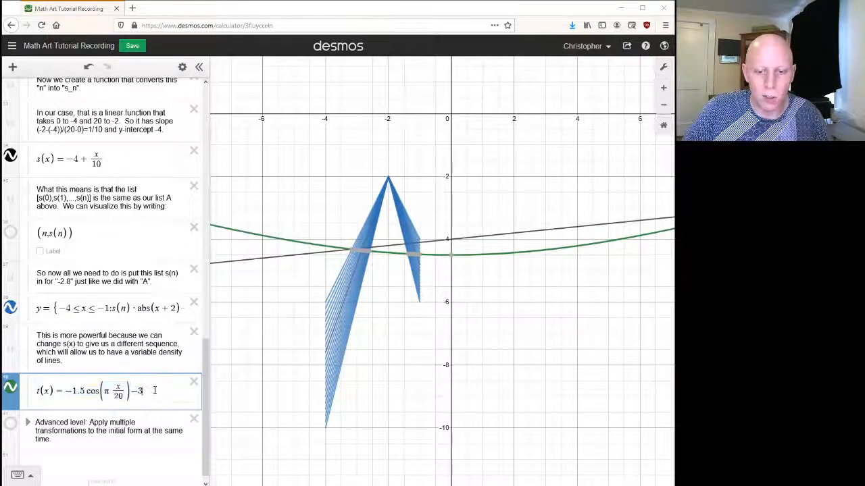
Add the piecewise equation y={-4≤x≤-1:t(n)abs((x+2))-2} in a new expression below t(x)
left_click(12, 67)
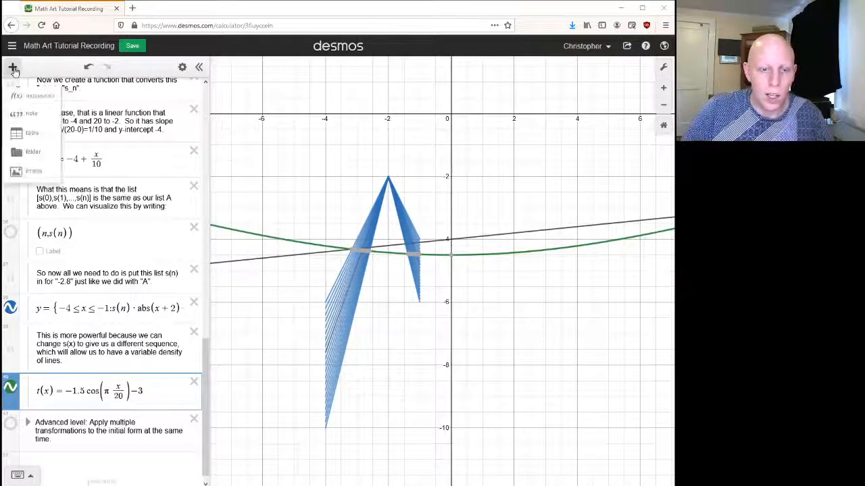
left_click(37, 99)
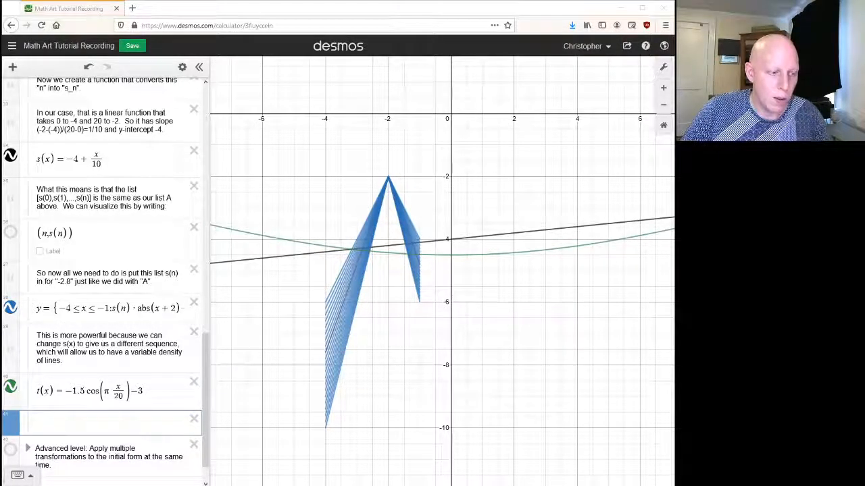
left_click(40, 431)
type("y={-4≤x≤-1:t(n)abs((x+2))-2}")
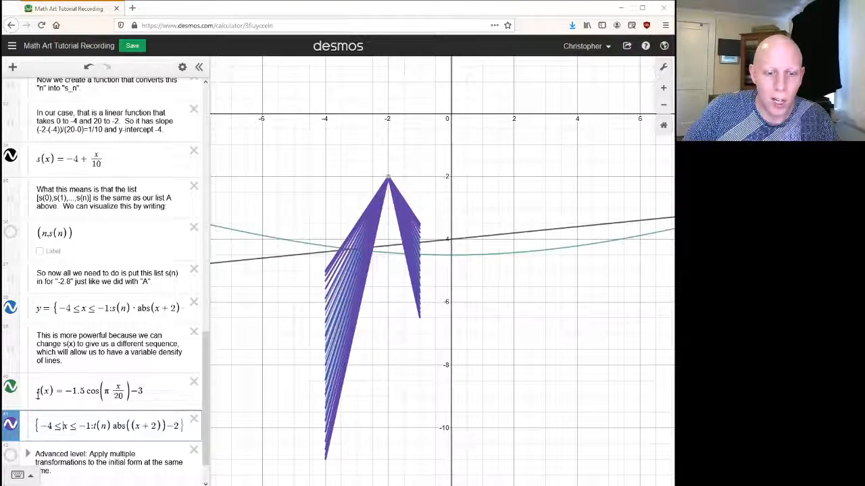
Compare the s(n) multiplier with the t(n) multiplier in the two piecewise equations by highlighting each
double_click(113, 309)
double_click(113, 427)
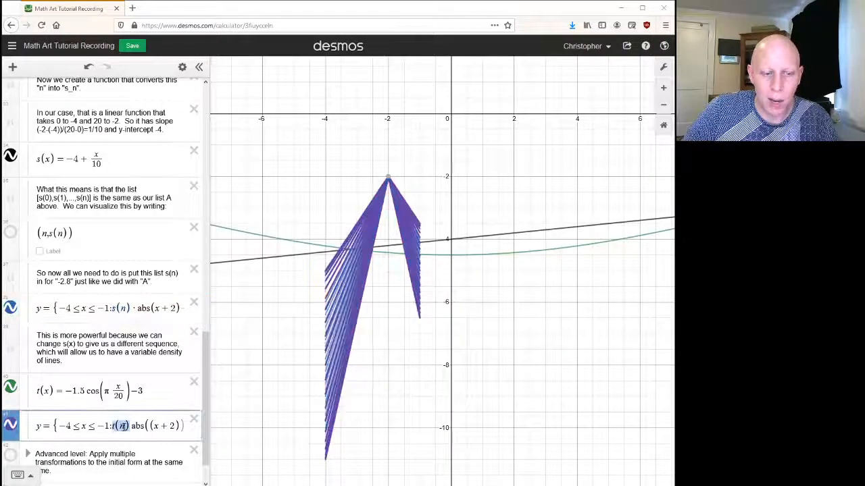
left_click(55, 425)
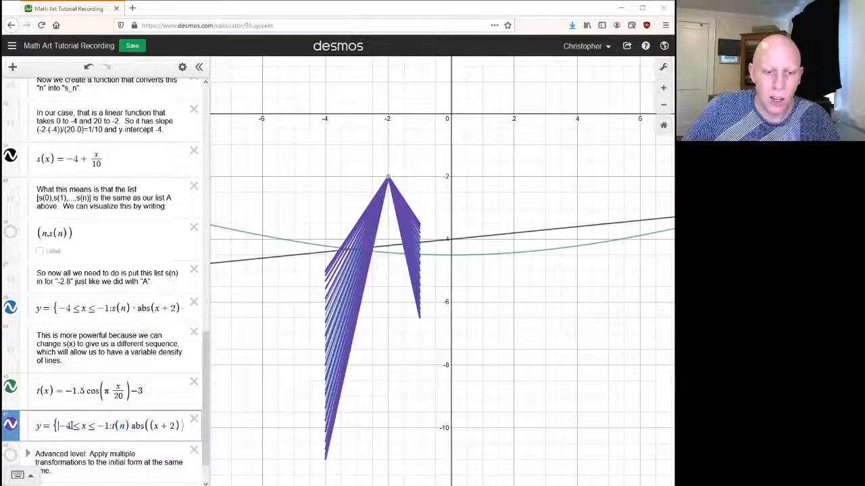
Hide the graphs of t(x), the s(n) piecewise equation and s(x), leaving only the t(n) family of lines displayed
left_click(10, 389)
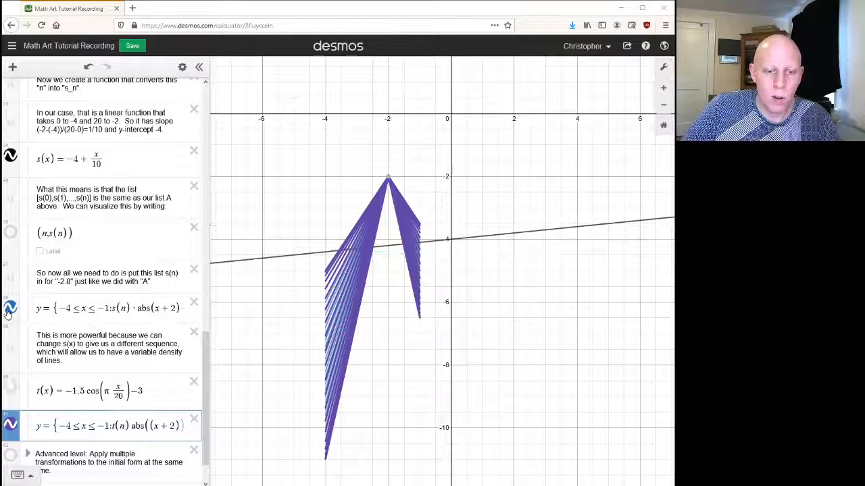
left_click(10, 308)
left_click(10, 157)
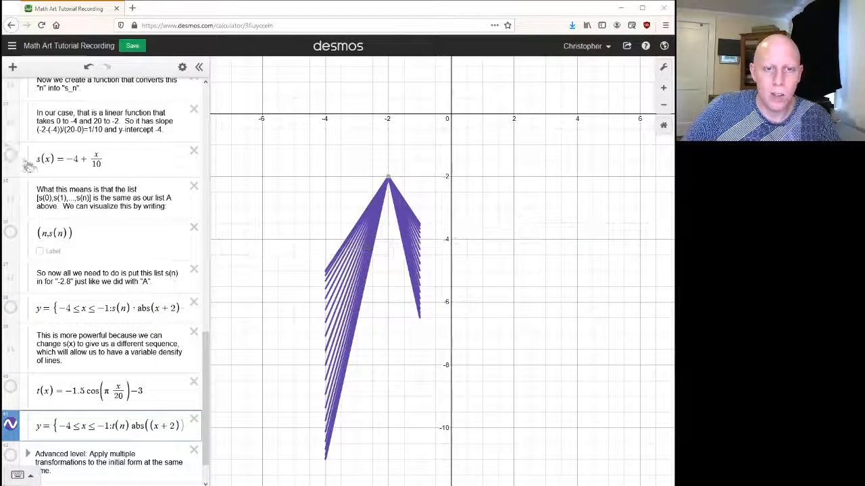
Review the notes from the list A example through the Intermediate Level sequence steps down to the t(n) equation
scroll(23, 232, "up", 10)
scroll(24, 232, "up", 3)
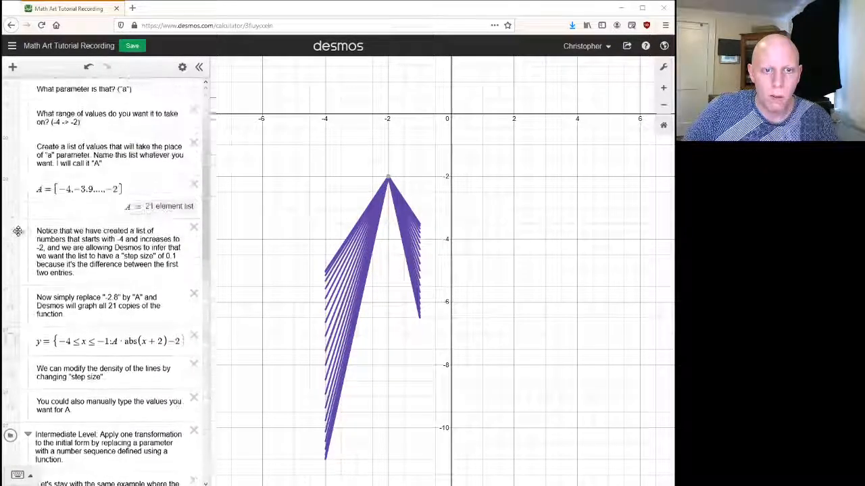
scroll(25, 223, "down", 6)
scroll(25, 216, "down", 1)
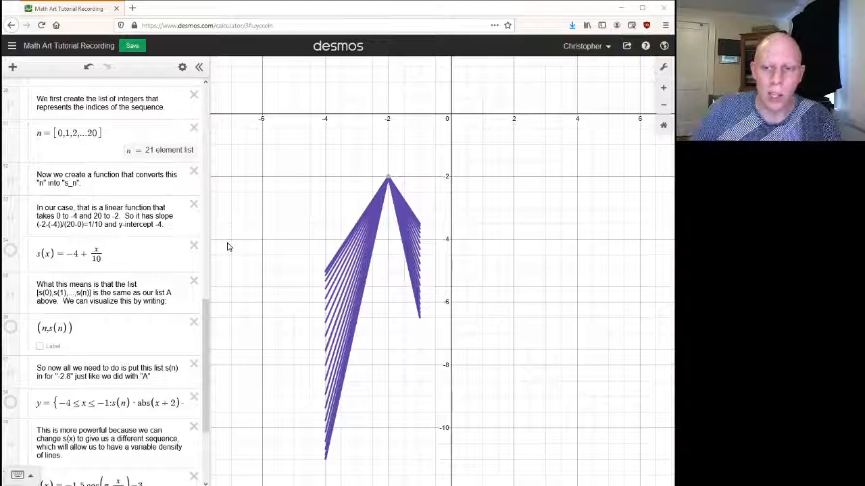
scroll(144, 254, "down", 3)
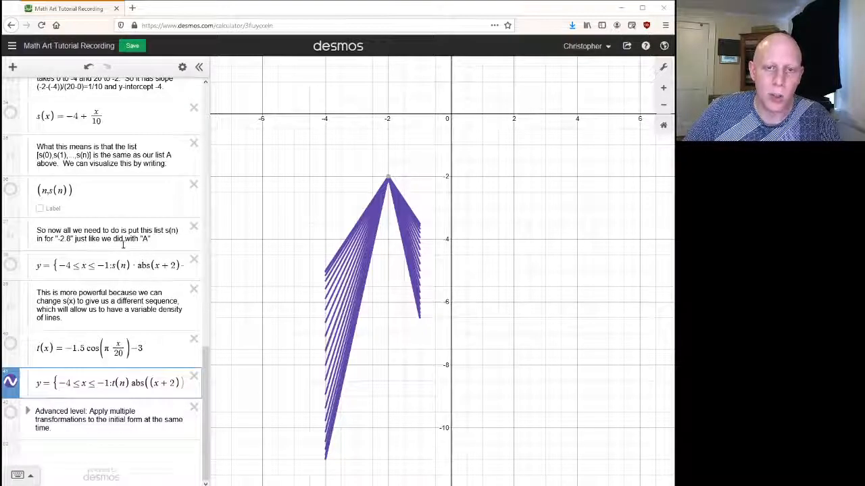